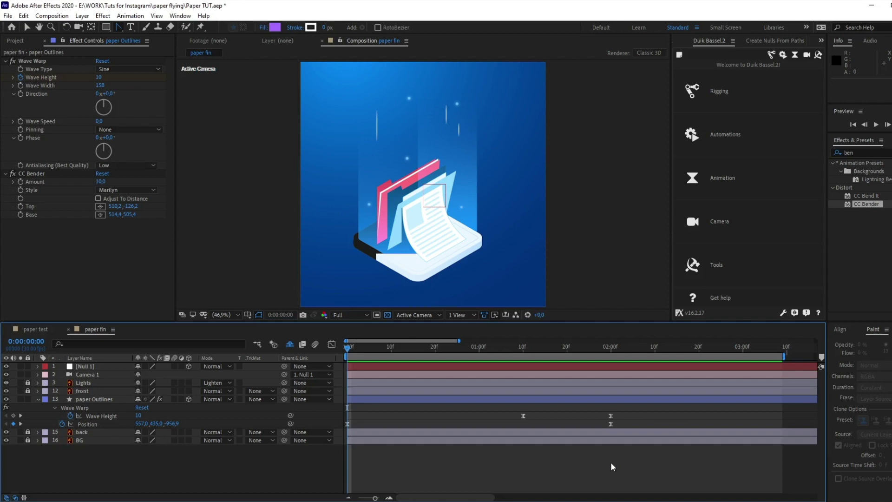
# Play a preview of the finished paper-fin animation with the sheet flying from the folder.
pyautogui.press('space')
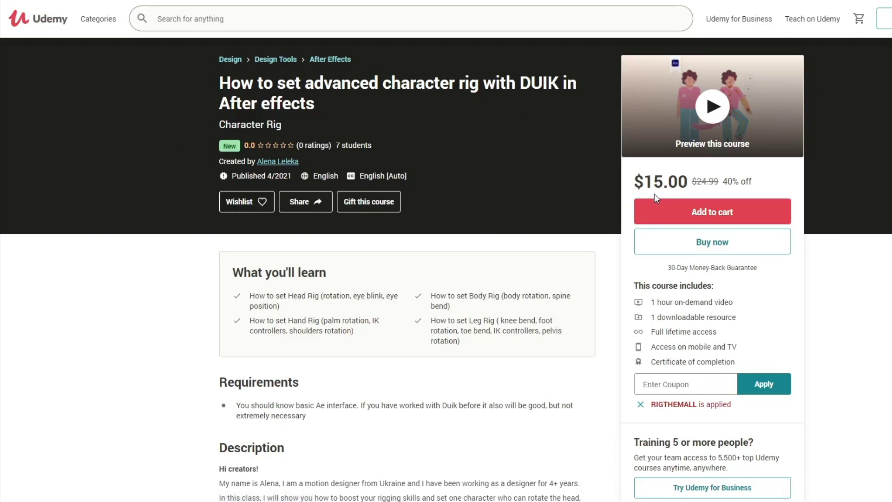
# Scroll through the DUIK character-rig course page, then return to its top.
pyautogui.scroll(-5, 529, 220)
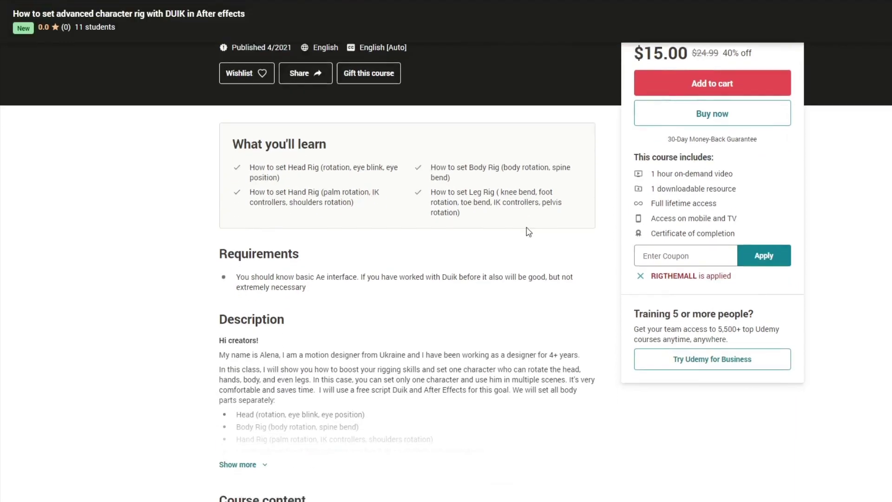
pyautogui.scroll(-2, 528, 231)
pyautogui.scroll(-2, 529, 232)
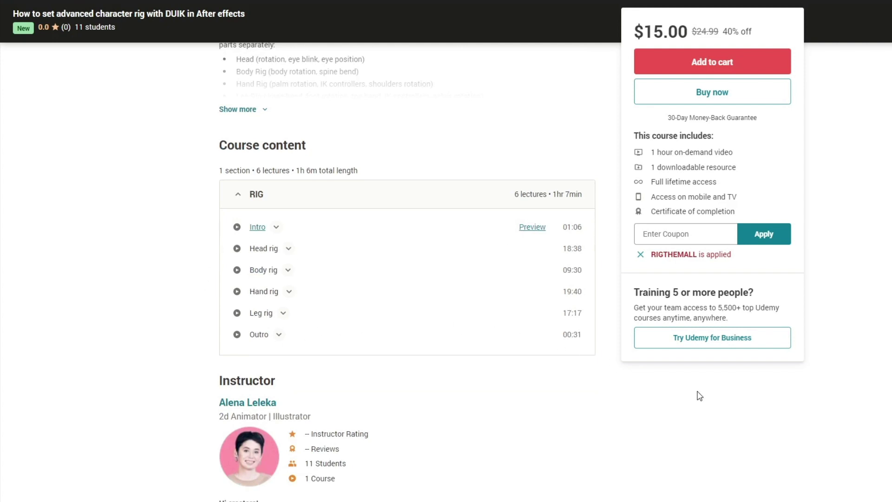
pyautogui.scroll(-2, 699, 393)
pyautogui.scroll(-4, 699, 403)
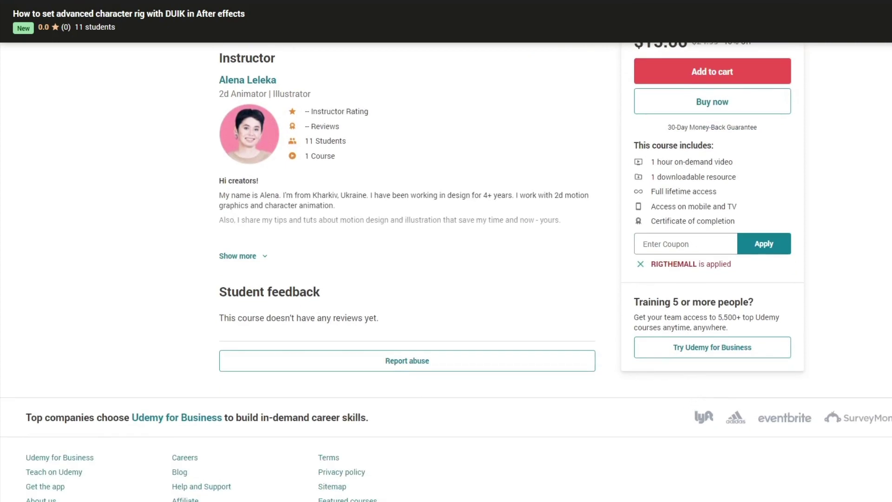
pyautogui.press('Home')
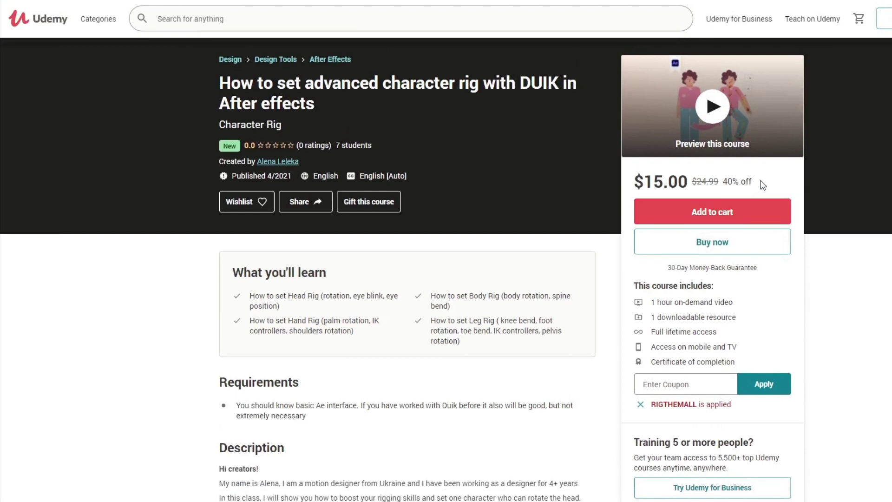
# Add the DUIK character-rig course to the cart.
pyautogui.click(747, 212)
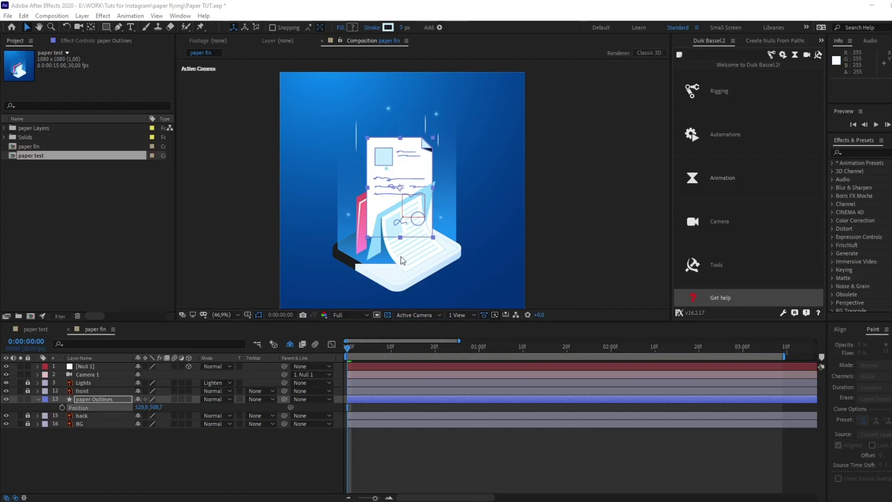
# Make paper Outlines a 3D layer with Orientation X set to 90°.
pyautogui.click(87, 397)
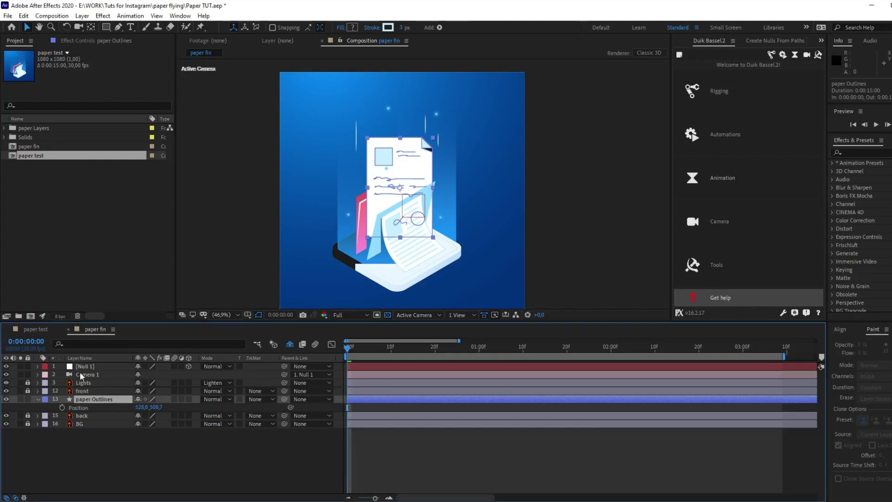
pyautogui.click(189, 399)
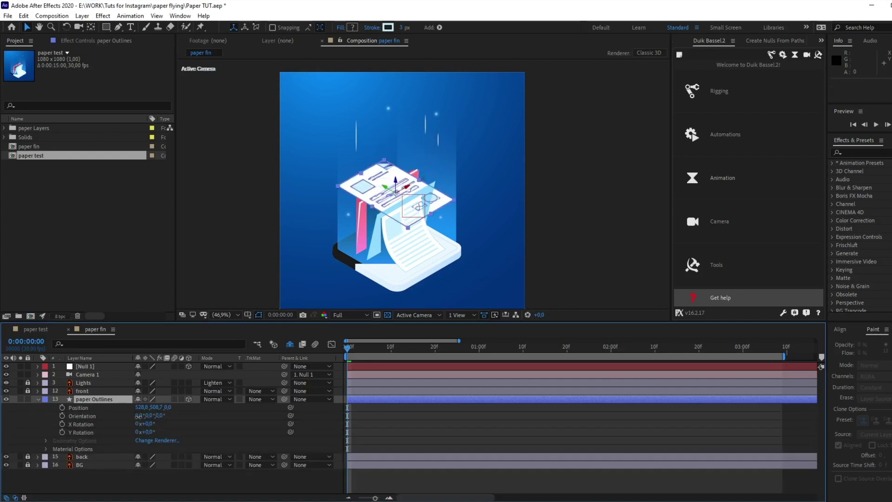
pyautogui.moveTo(139, 415); pyautogui.dragTo(153, 415)
pyautogui.click(140, 415)
pyautogui.write('90')
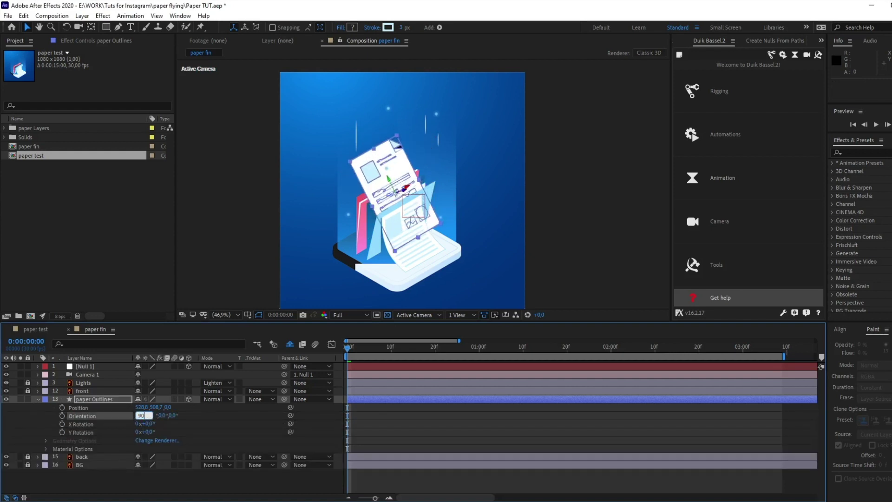
pyautogui.press('Return')
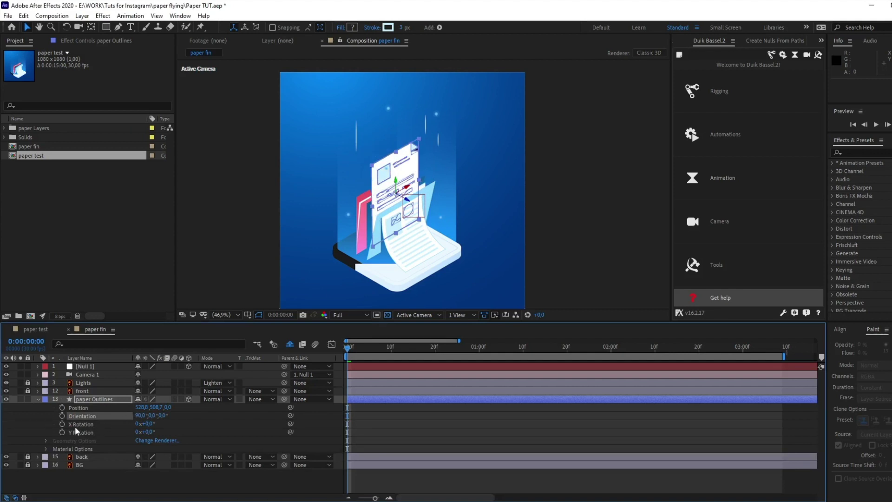
# Keyframe paper Outlines' Position at 2:00 and raise the paper high above the frame at 0:00.
pyautogui.click(62, 407)
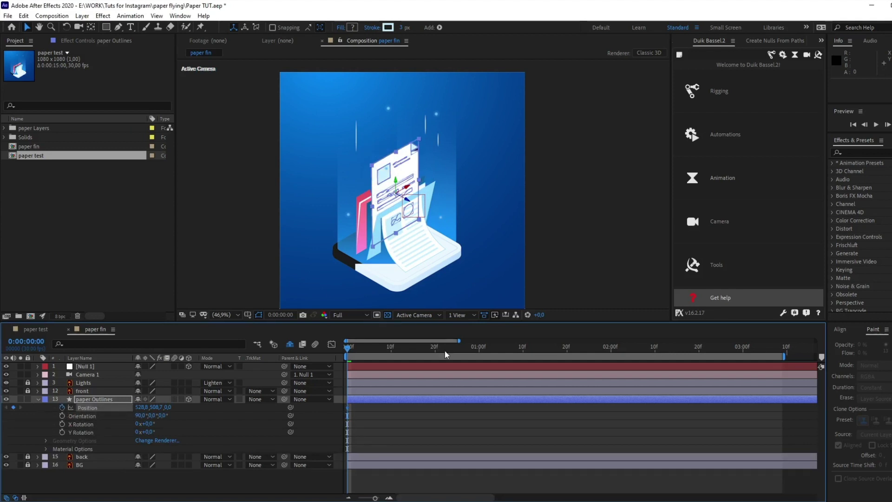
pyautogui.moveTo(521, 347); pyautogui.dragTo(611, 346)
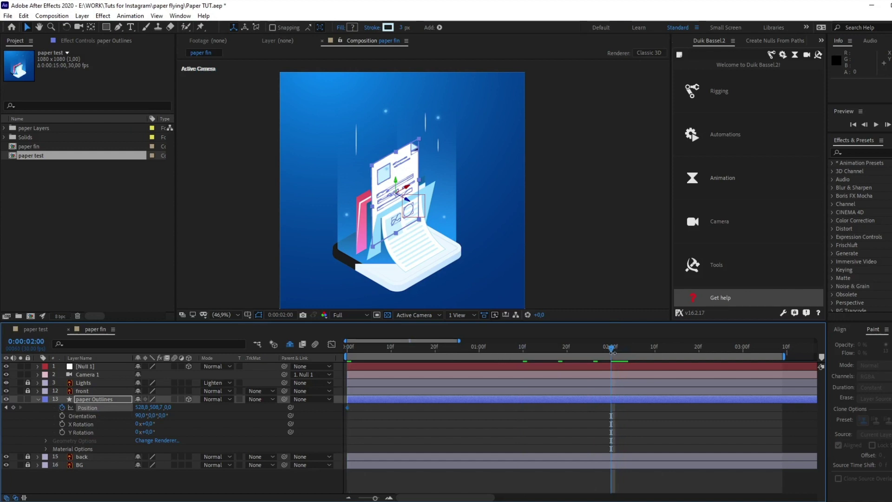
pyautogui.click(6, 407)
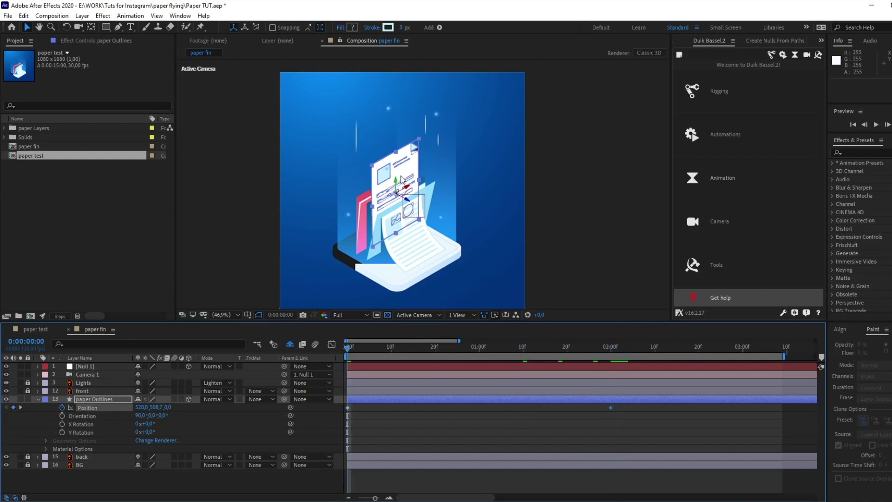
pyautogui.moveTo(395, 181); pyautogui.dragTo(347, 3)
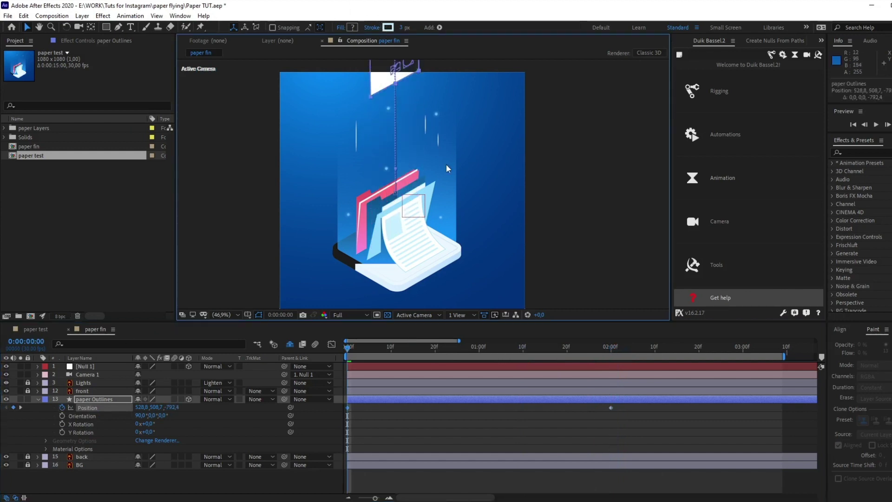
pyautogui.moveTo(409, 43); pyautogui.dragTo(395, 70)
pyautogui.moveTo(443, 206); pyautogui.dragTo(440, 130)
# Preview the motion and pull the paper down midway to bend its path.
pyautogui.press('space')
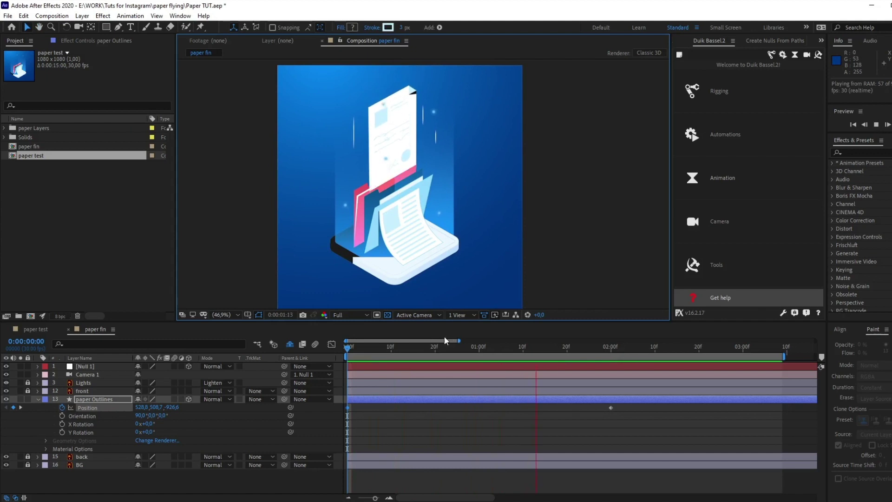
pyautogui.moveTo(361, 348); pyautogui.dragTo(264, 377)
pyautogui.click(471, 348)
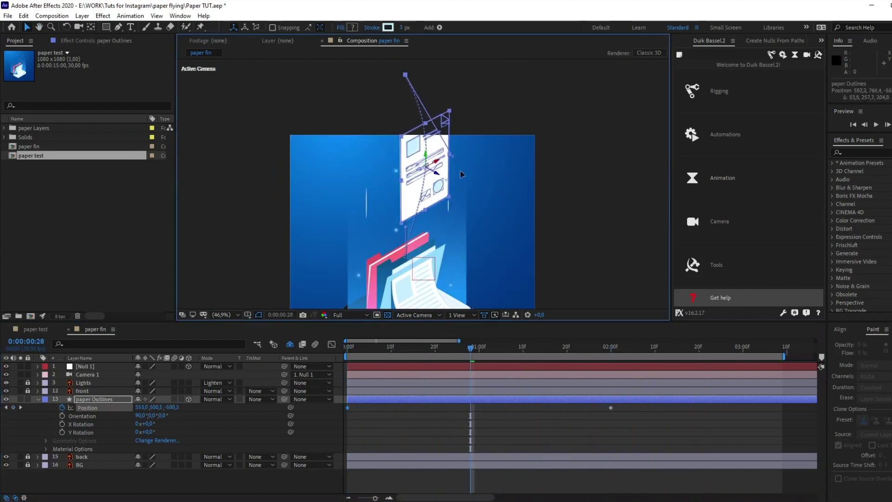
pyautogui.moveTo(418, 186); pyautogui.dragTo(413, 236)
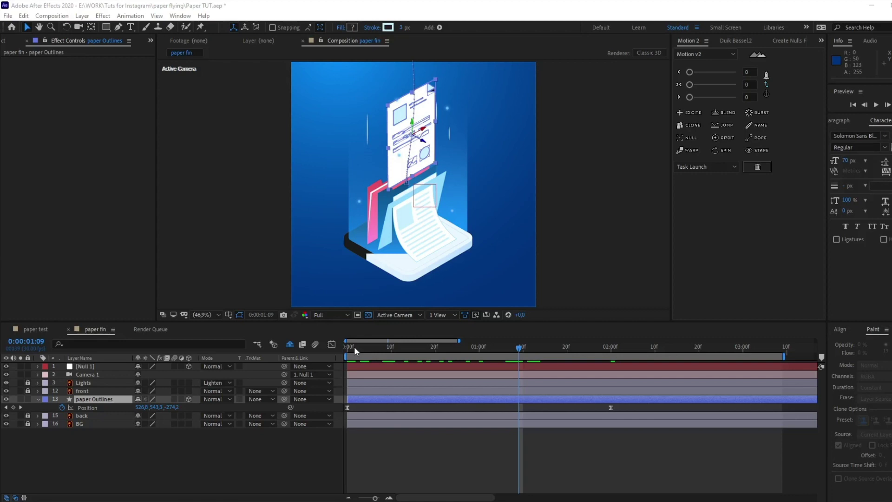
pyautogui.moveTo(354, 347); pyautogui.dragTo(493, 353)
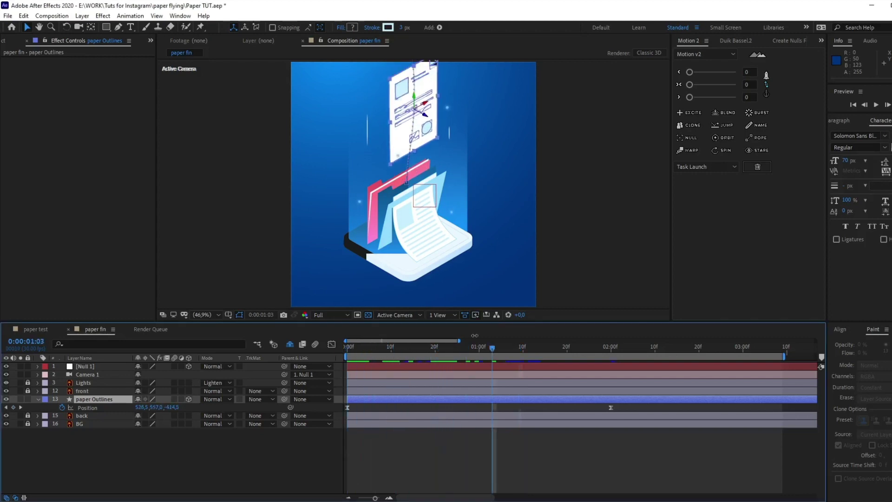
# Set the paper's Auto-Orientation to Orient Along Path and scrub the result.
pyautogui.click(82, 15)
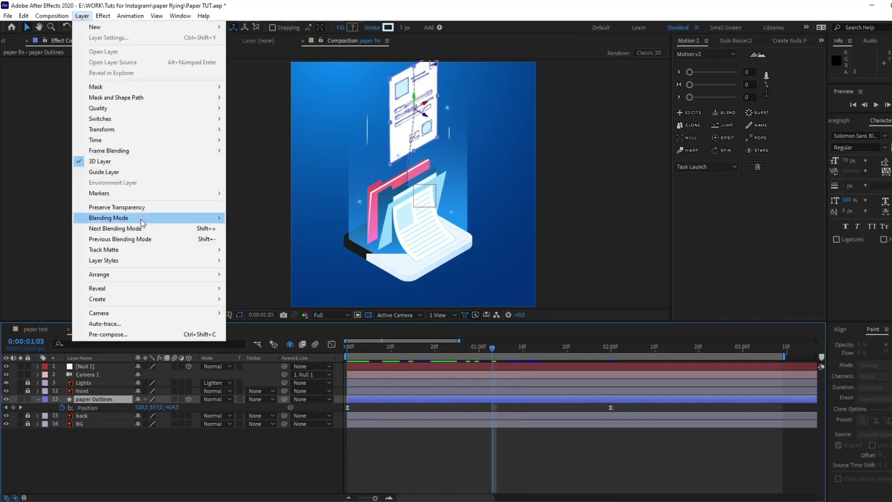
pyautogui.moveTo(125, 130)
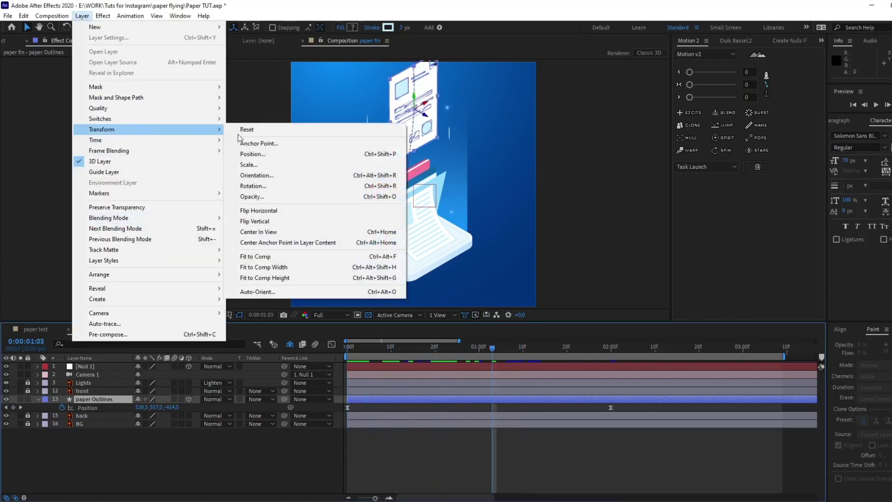
pyautogui.click(258, 292)
pyautogui.click(408, 183)
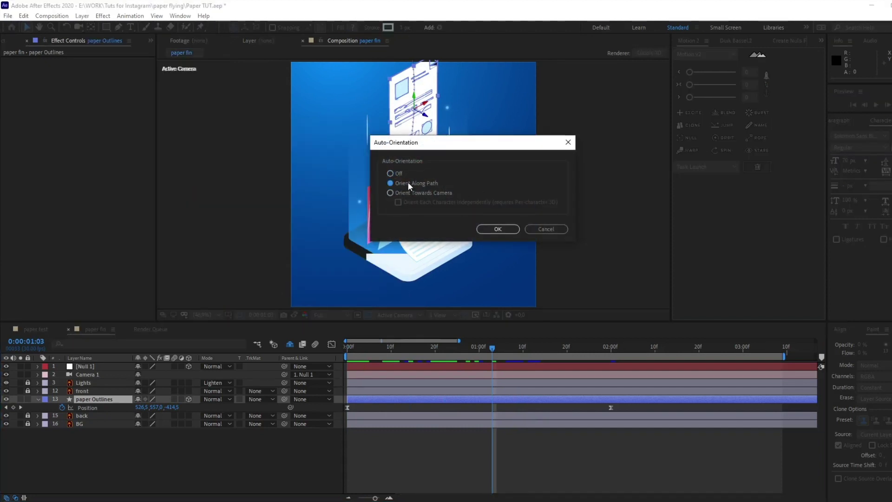
pyautogui.click(501, 229)
pyautogui.moveTo(352, 347); pyautogui.dragTo(648, 397)
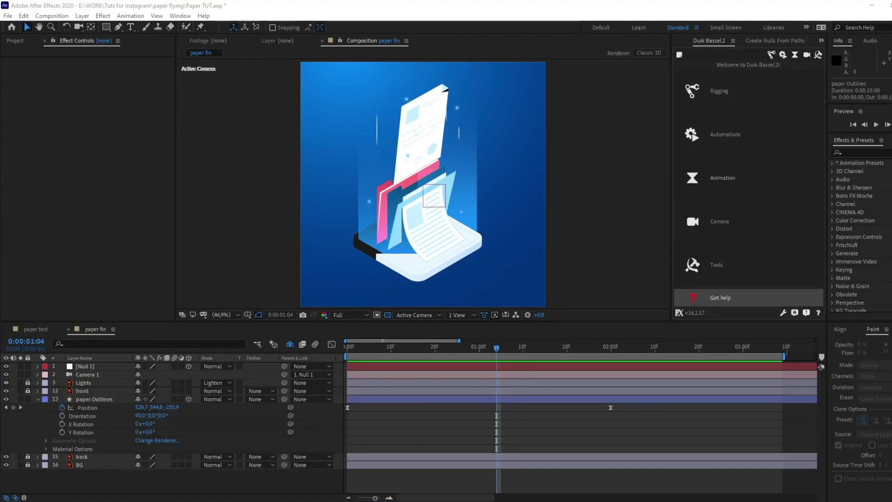
# At 1:09, apply Wave Warp to paper Outlines via an Effects & Presets search for 'wave'.
pyautogui.moveTo(463, 349); pyautogui.dragTo(520, 354)
pyautogui.click(82, 399)
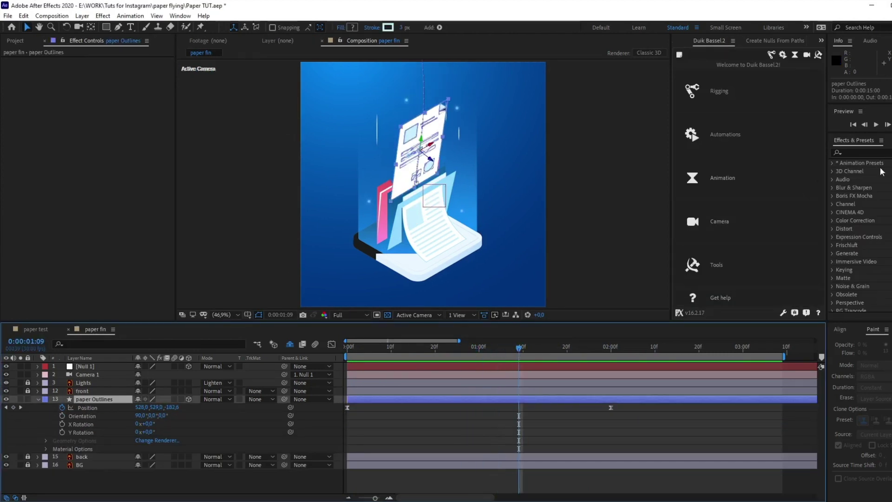
pyautogui.click(872, 153)
pyautogui.write('цф')
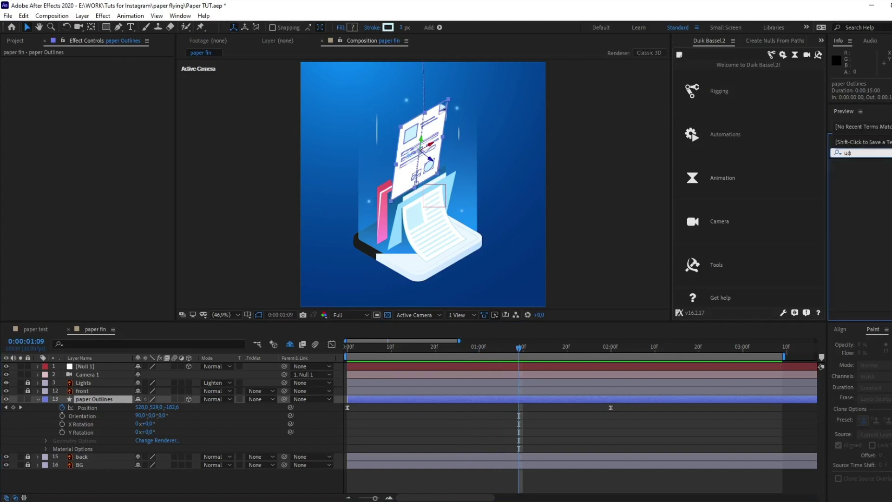
pyautogui.press('BackSpace')
pyautogui.write('wave')
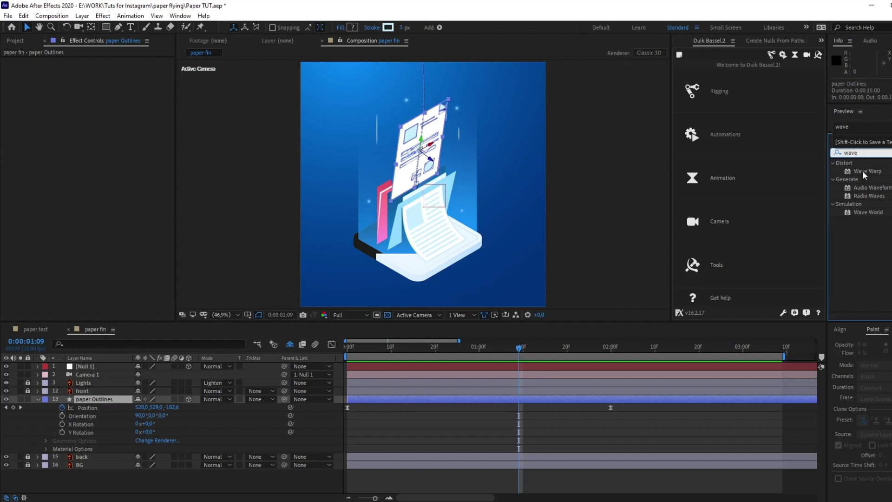
pyautogui.doubleClick(862, 171)
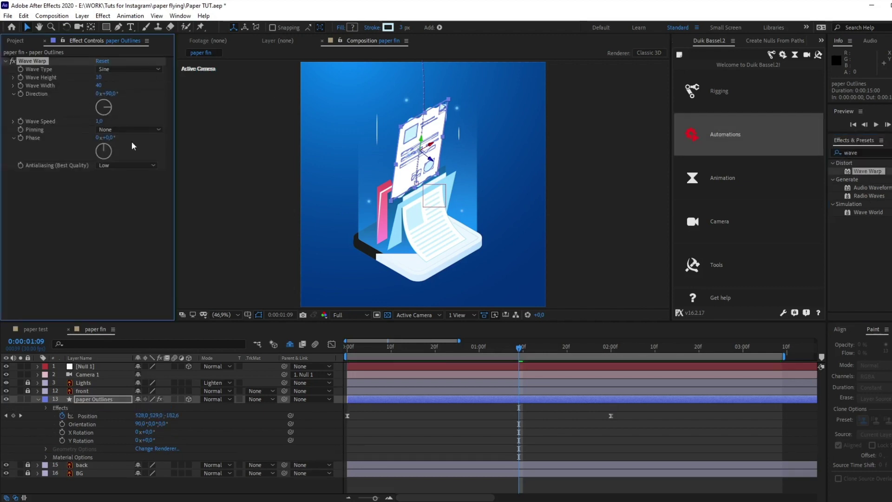
# Set Wave Warp Direction to 0° and enlarge the waves, with Wave Width 158.
pyautogui.click(114, 93)
pyautogui.press('Return')
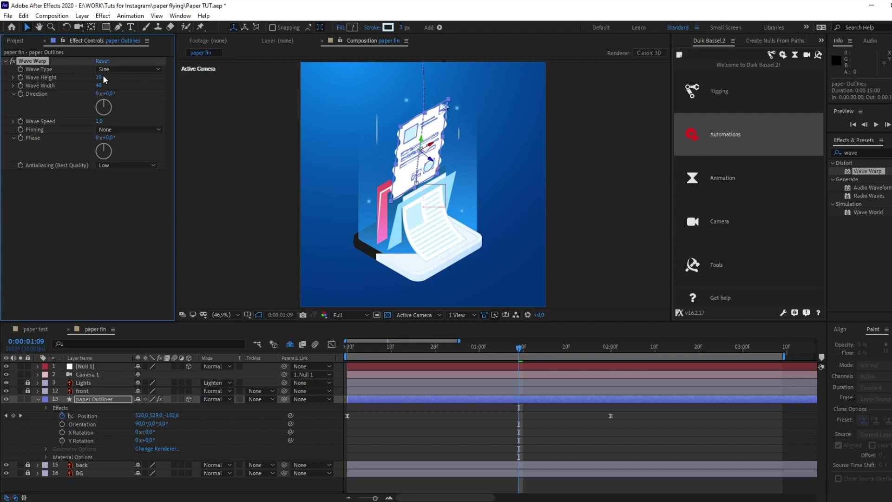
pyautogui.moveTo(101, 77); pyautogui.dragTo(580, 118)
pyautogui.moveTo(100, 86); pyautogui.dragTo(224, 129)
# Preview the rippling flight from the first frame and scrub toward 2:09.
pyautogui.click(334, 349)
pyautogui.press('Home')
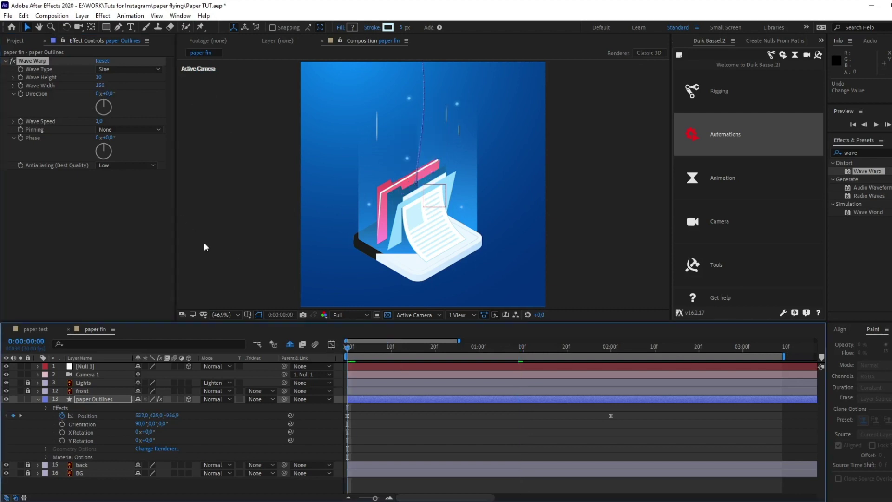
pyautogui.press('space')
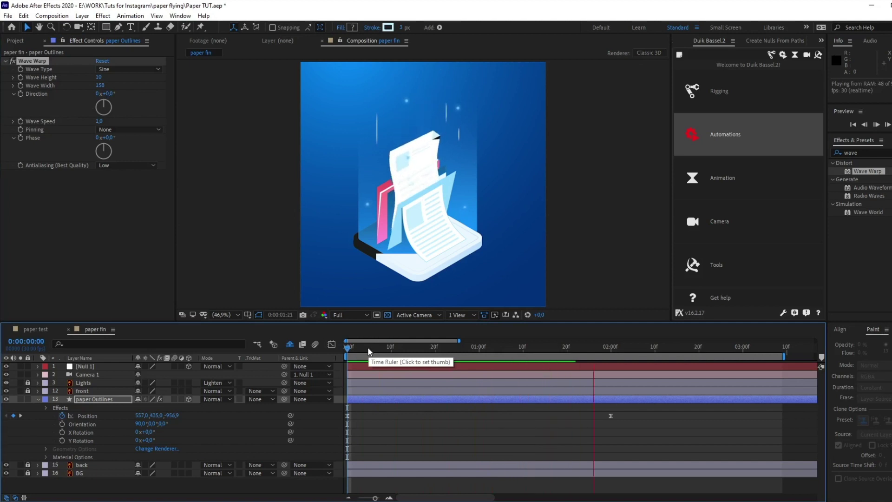
pyautogui.moveTo(395, 350); pyautogui.dragTo(580, 285)
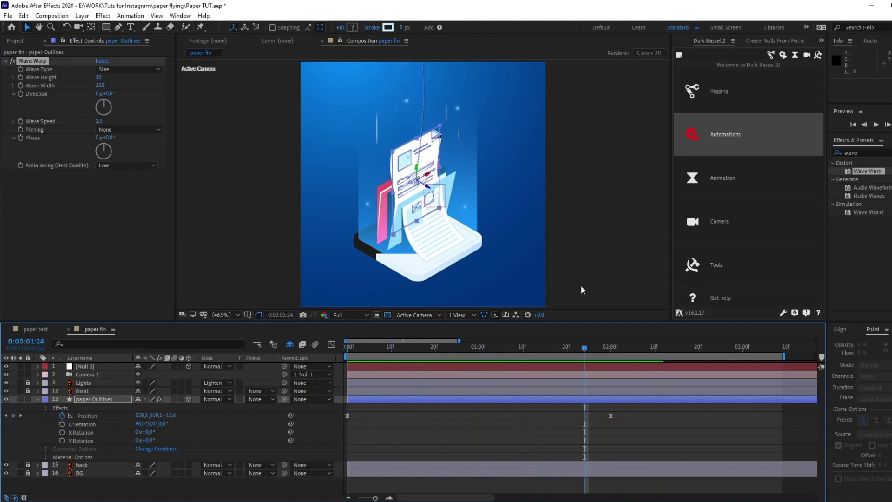
pyautogui.moveTo(578, 346); pyautogui.dragTo(568, 365)
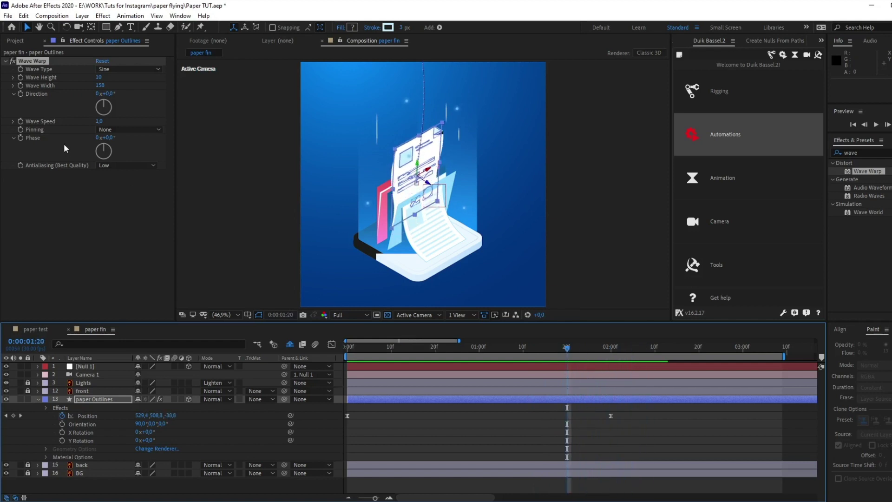
# Set Wave Speed to 0, preview from the start, and stop at the 2:00 keyframe.
pyautogui.click(101, 122)
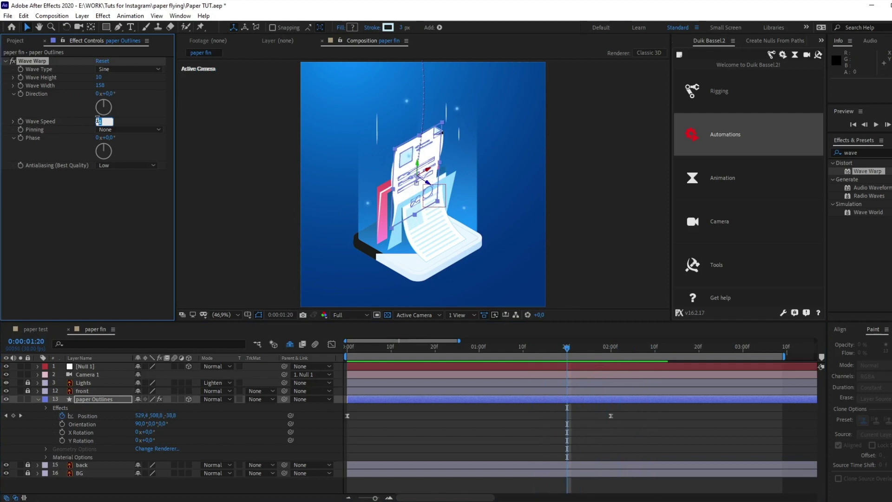
pyautogui.write('0')
pyautogui.press('Return')
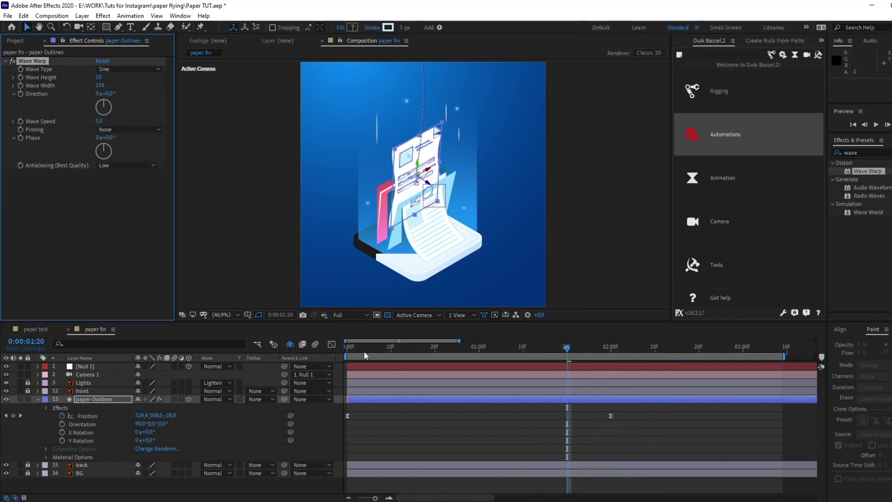
pyautogui.click(347, 350)
pyautogui.press('space')
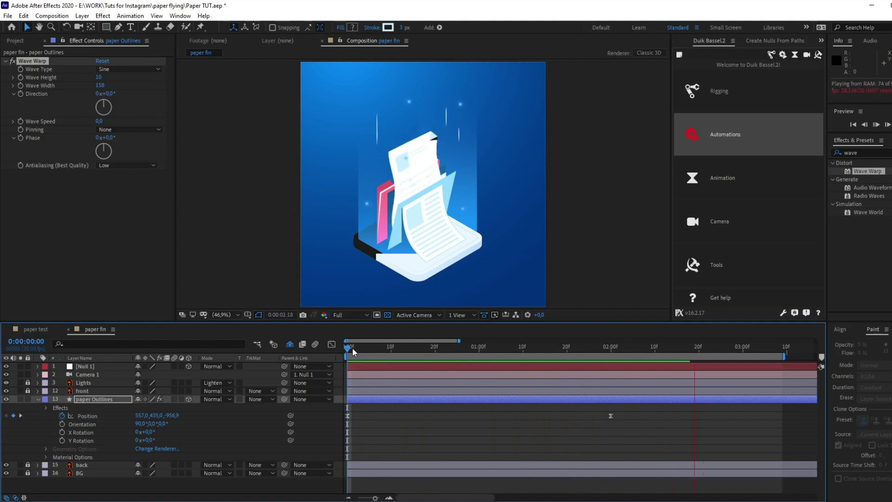
pyautogui.press('space')
pyautogui.press('k')
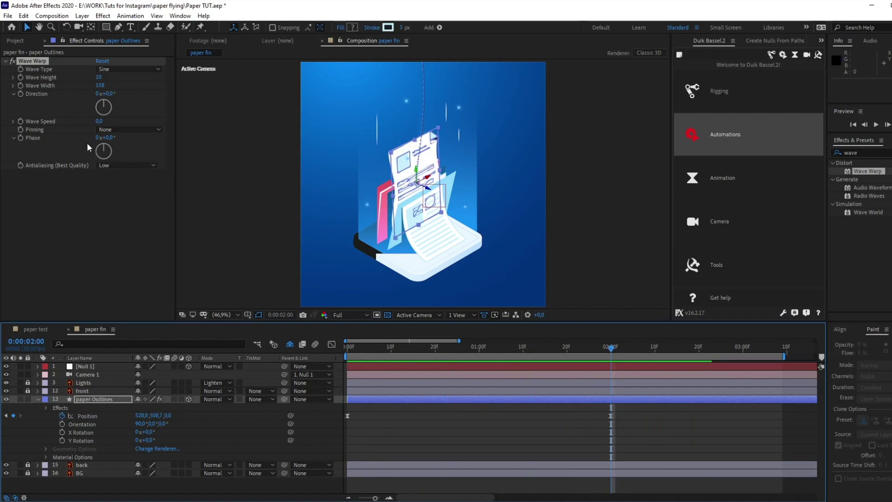
# Keyframe Wave Height at 1:10 and set it to 0 at 2:00.
pyautogui.click(23, 82)
pyautogui.moveTo(475, 348); pyautogui.dragTo(523, 347)
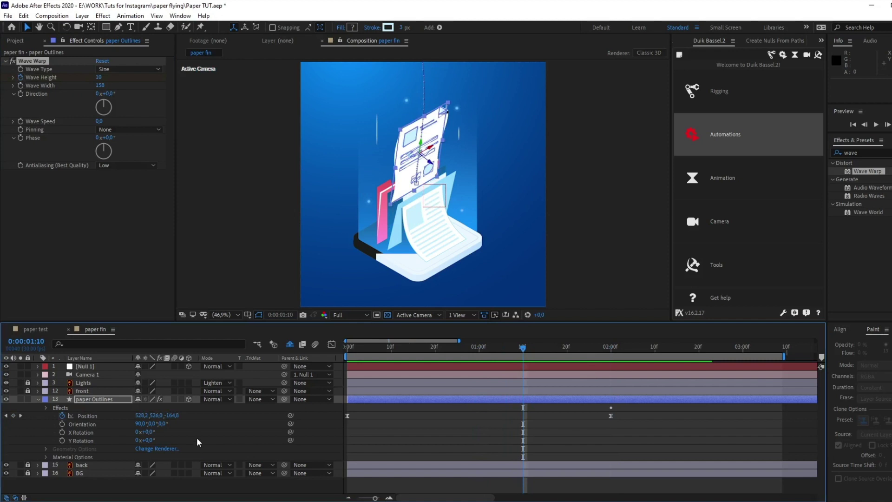
pyautogui.press('u')
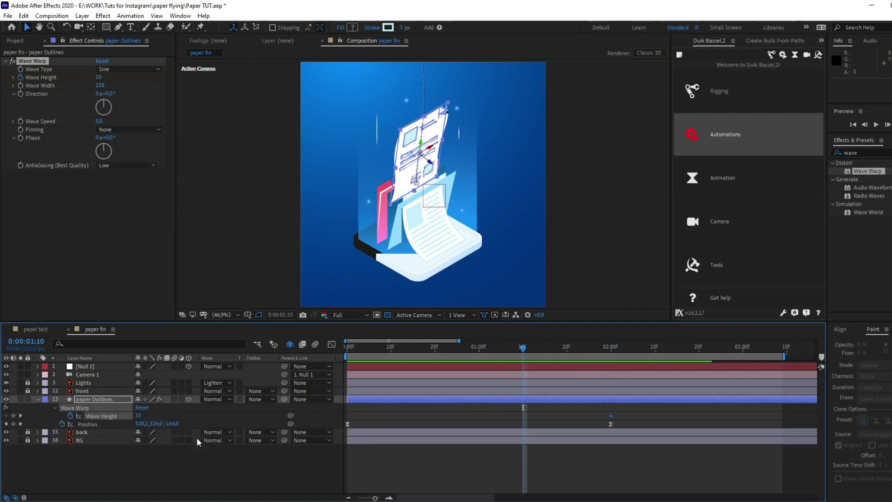
pyautogui.click(13, 416)
pyautogui.click(21, 415)
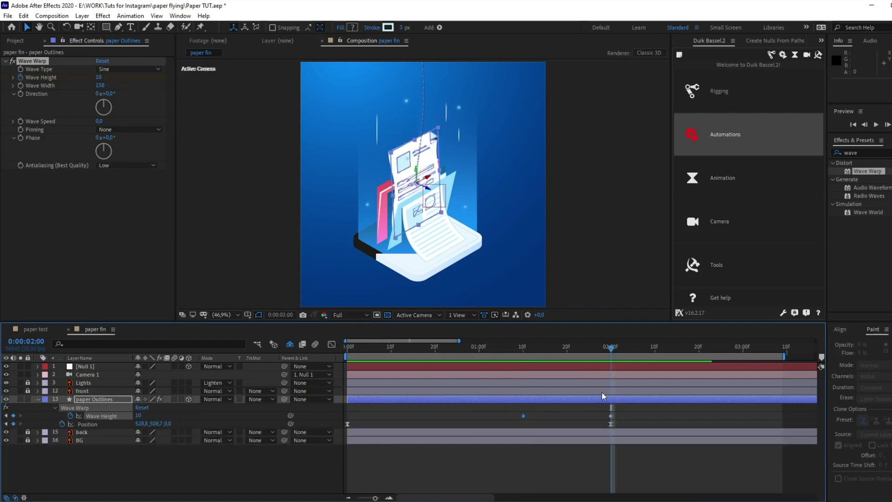
pyautogui.click(138, 415)
pyautogui.write('0')
pyautogui.press('Return')
# Easy-ease the Wave Height and Position keyframes with F9 and return to 1:10.
pyautogui.moveTo(625, 408); pyautogui.dragTo(515, 423)
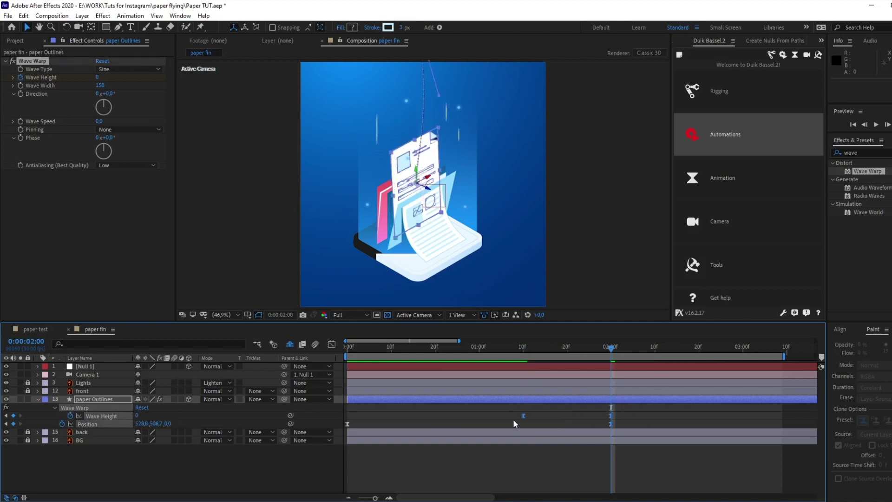
pyautogui.press('F9')
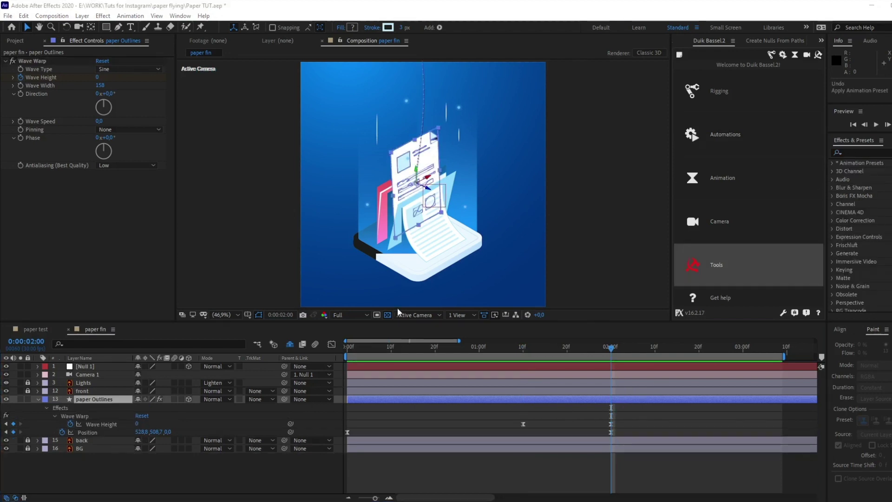
pyautogui.click(522, 349)
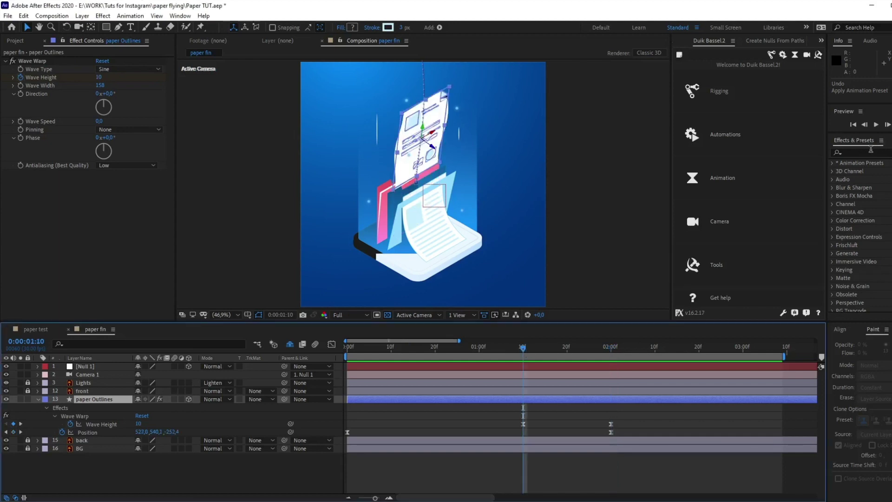
pyautogui.click(871, 150)
# Apply CC Bender to the paper via a search for 'ben', then preview briefly.
pyautogui.write('ben')
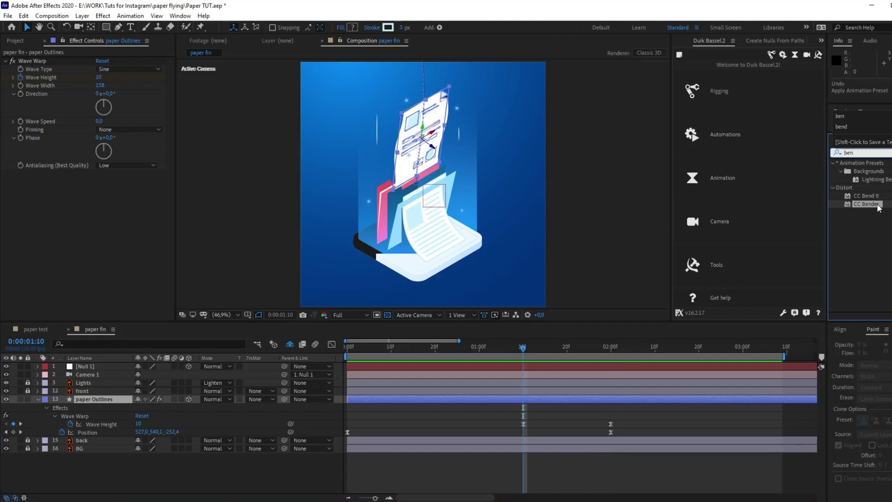
pyautogui.doubleClick(877, 205)
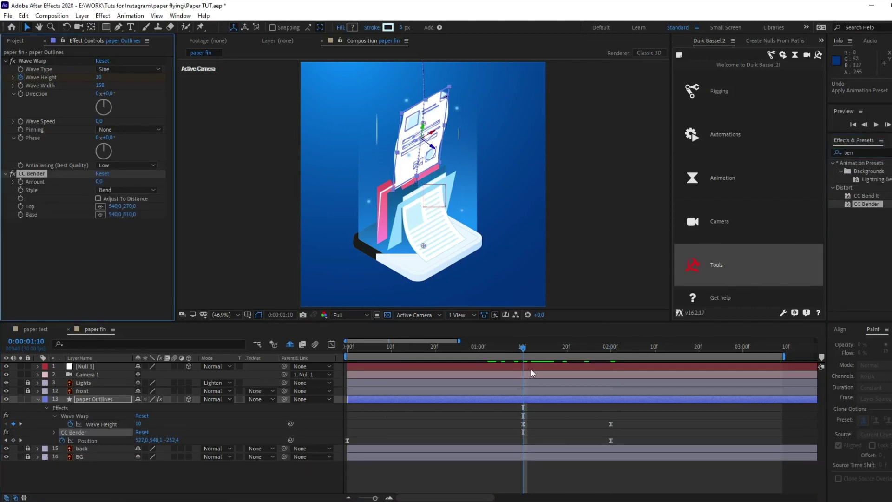
pyautogui.click(523, 353)
pyautogui.press('space')
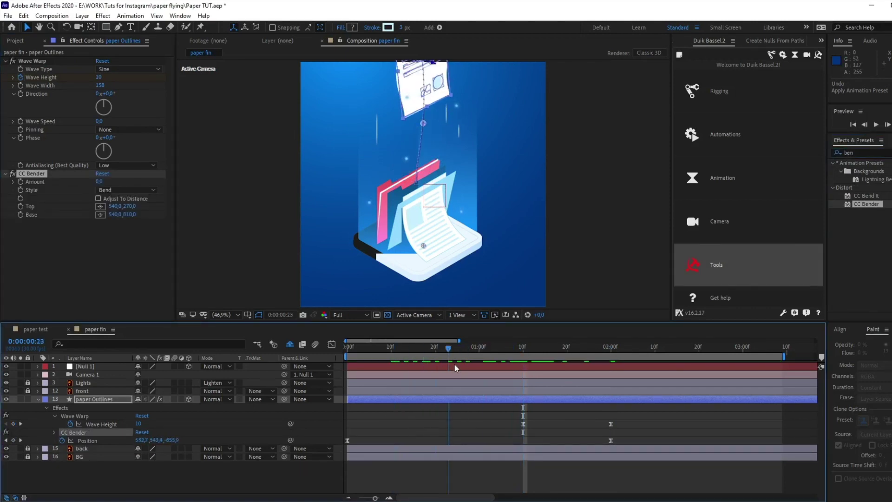
pyautogui.press('space')
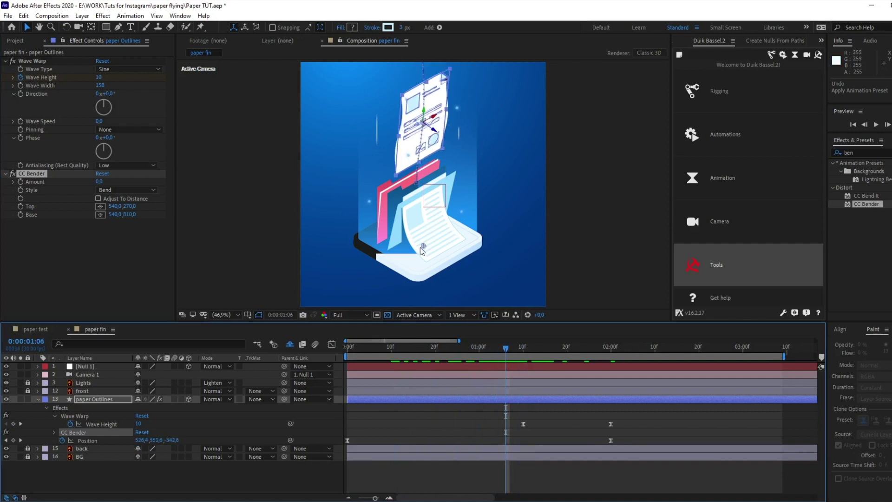
# Place the CC Bender base near the sheet's middle and its top point above the sheet.
pyautogui.moveTo(424, 245); pyautogui.dragTo(417, 175)
pyautogui.press('h')
pyautogui.moveTo(437, 205); pyautogui.dragTo(440, 251)
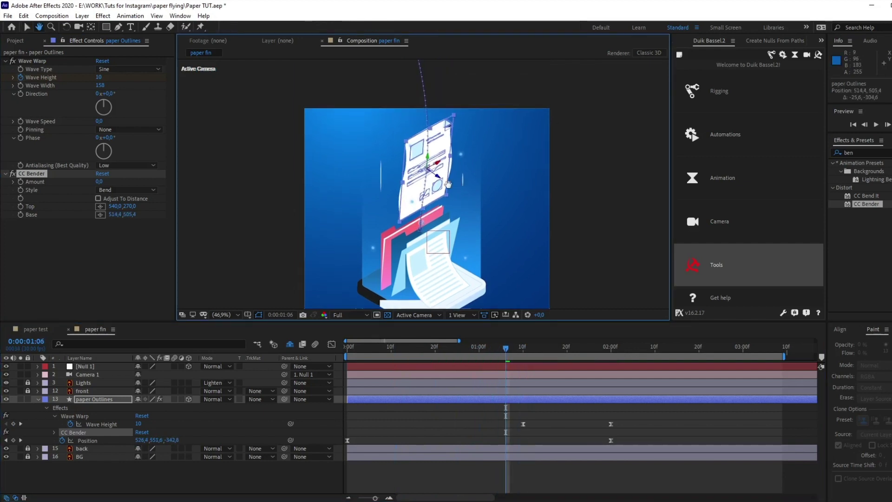
pyautogui.press('v')
pyautogui.click(496, 352)
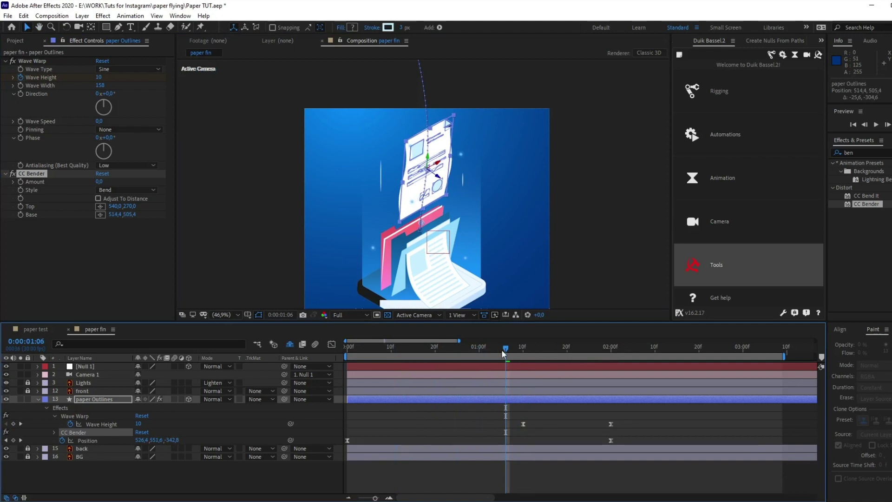
pyautogui.click(434, 349)
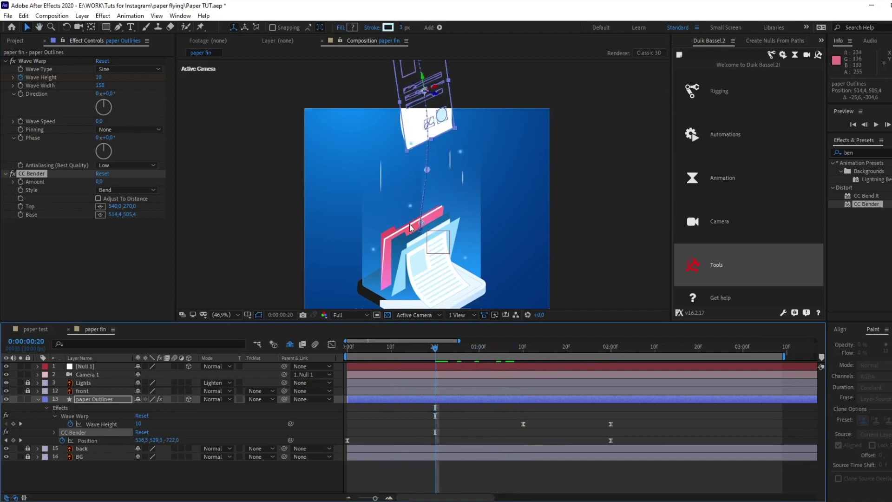
pyautogui.moveTo(427, 171); pyautogui.dragTo(427, 114)
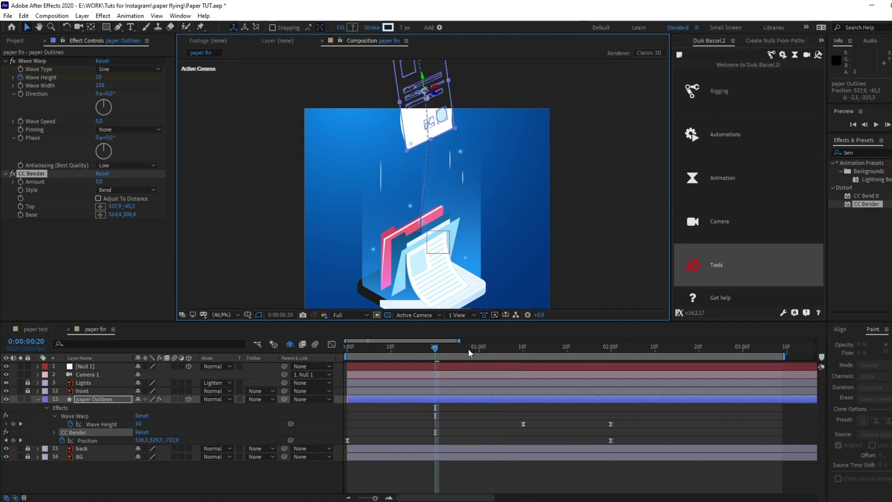
pyautogui.moveTo(469, 353); pyautogui.dragTo(492, 360)
# Switch CC Bender to Marilyn style and bring its Amount down to 10.
pyautogui.moveTo(100, 182); pyautogui.dragTo(111, 181)
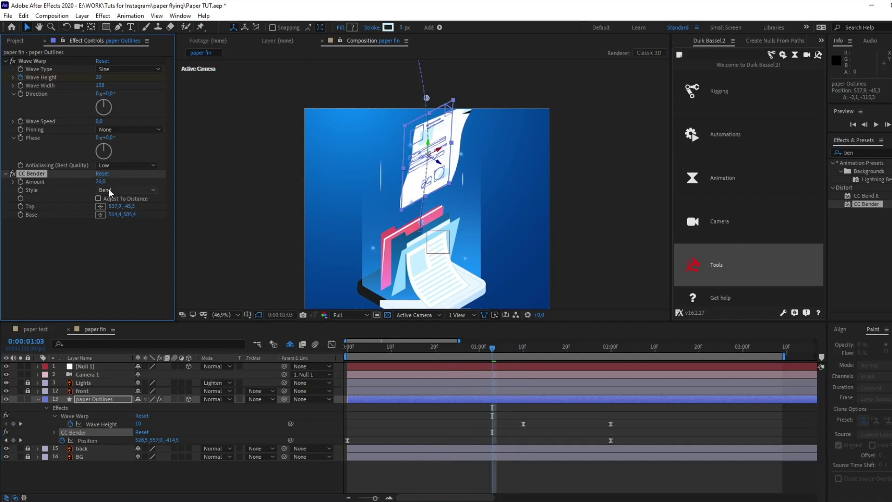
pyautogui.click(110, 192)
pyautogui.click(128, 212)
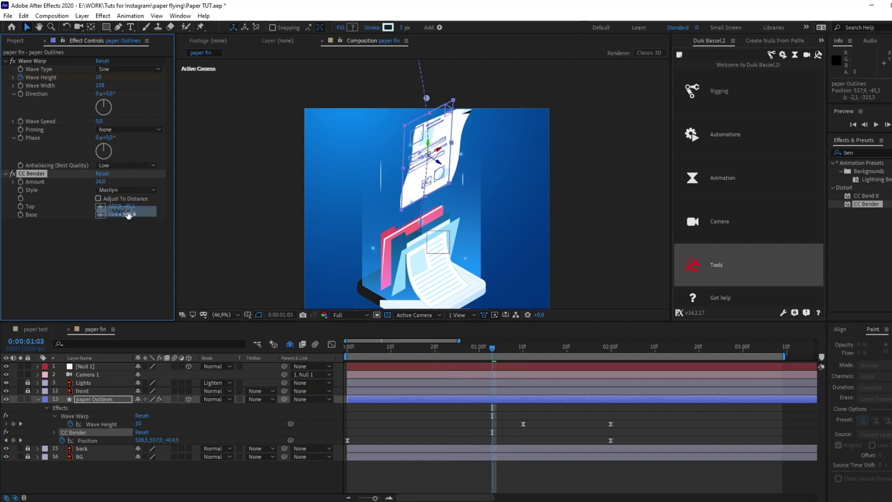
pyautogui.moveTo(99, 181); pyautogui.dragTo(92, 184)
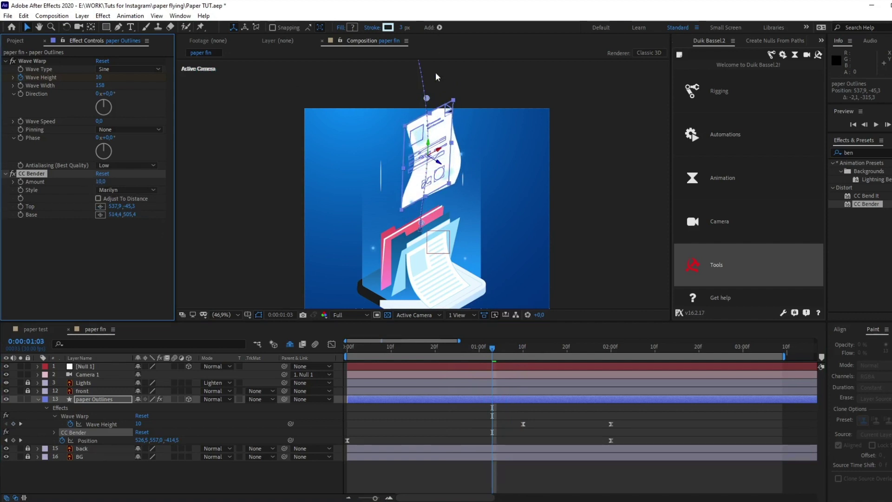
# Raise the CC Bender Top point to 510.2, -126.2, lift the Base, and preview.
pyautogui.moveTo(426, 98); pyautogui.dragTo(420, 80)
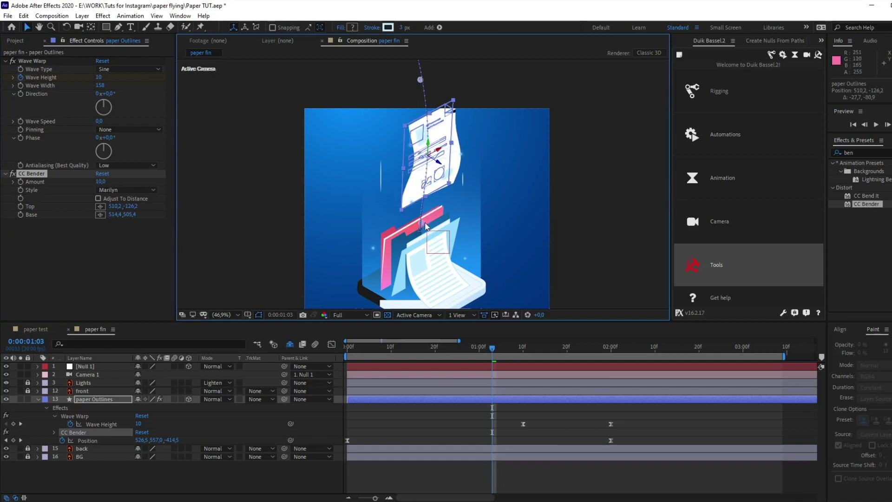
pyautogui.moveTo(422, 222); pyautogui.dragTo(420, 212)
pyautogui.click(349, 348)
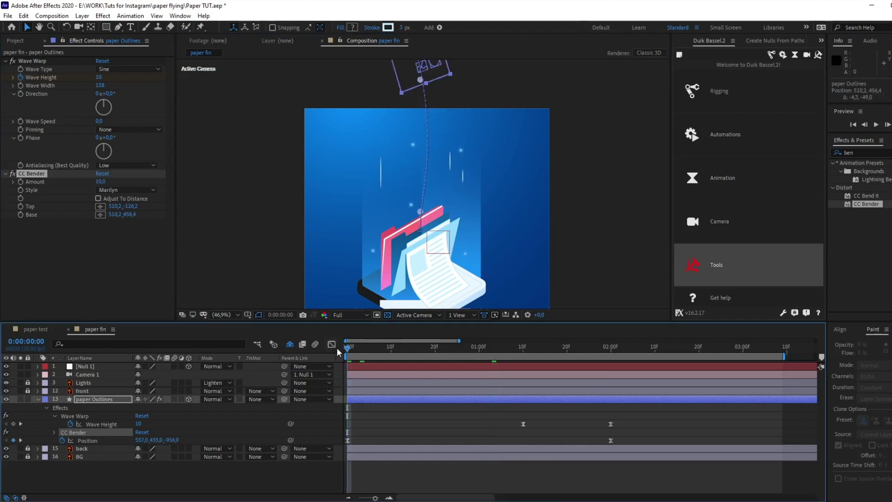
pyautogui.press('space')
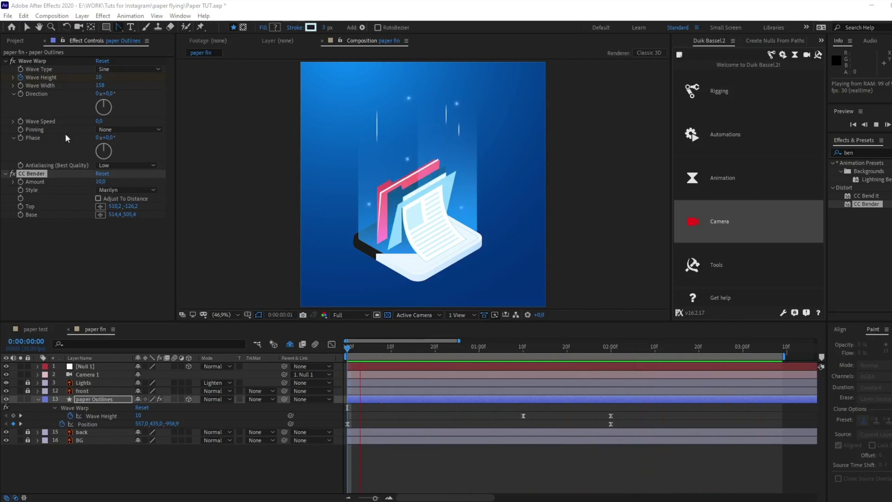
pyautogui.moveTo(410, 347); pyautogui.dragTo(481, 366)
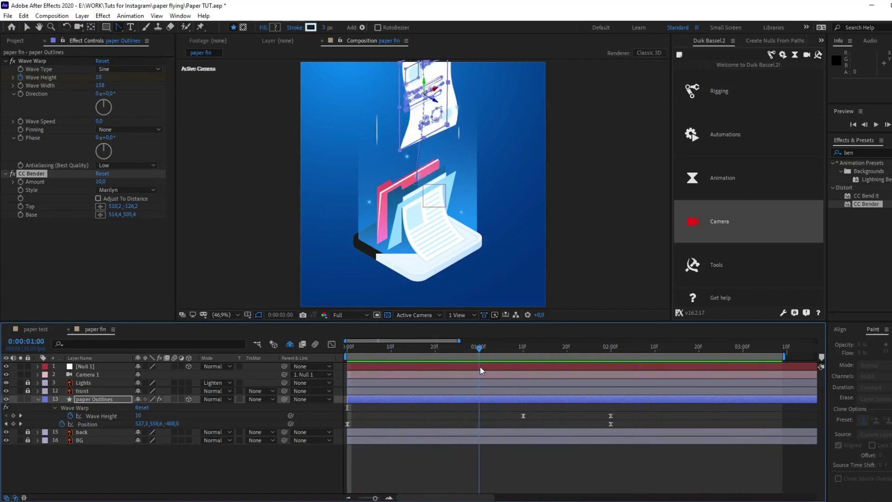
pyautogui.moveTo(480, 366); pyautogui.dragTo(506, 365)
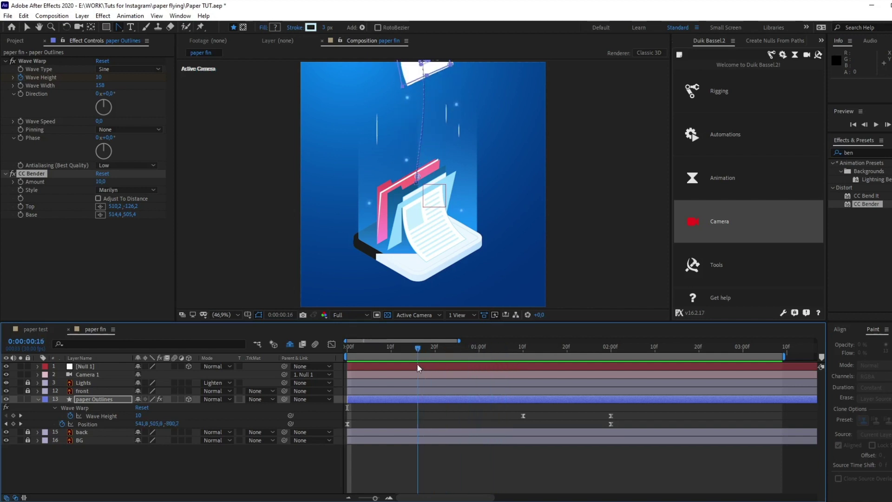
pyautogui.click(509, 339)
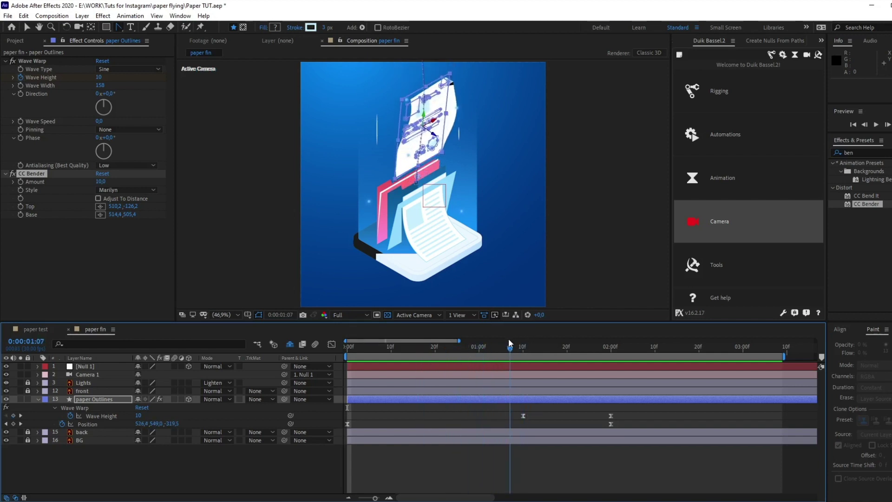
pyautogui.moveTo(508, 338); pyautogui.dragTo(420, 381)
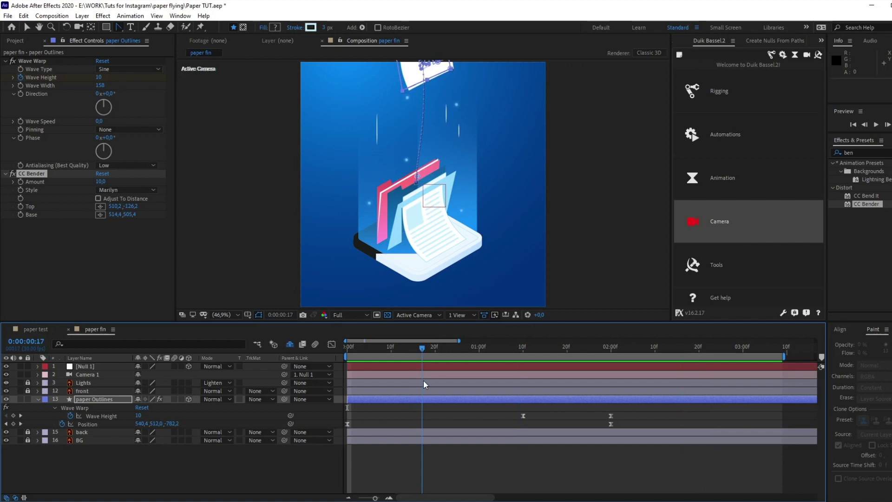
pyautogui.moveTo(423, 384); pyautogui.dragTo(358, 397)
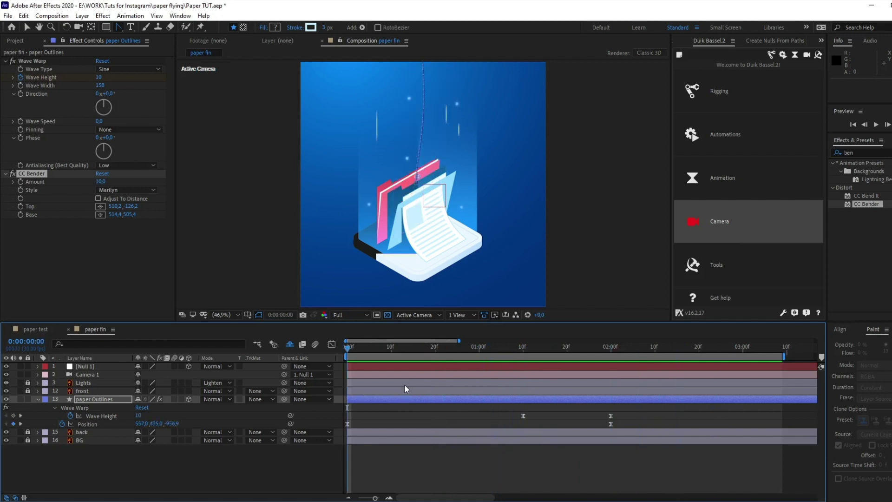